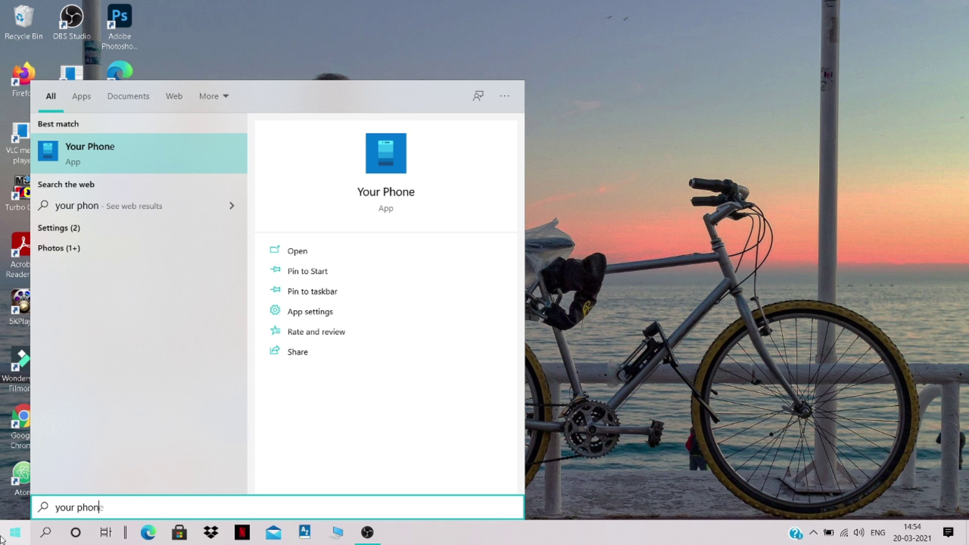
Dismiss the Start search for 'your phone' to return to the plain desktop
left_click(182, 533)
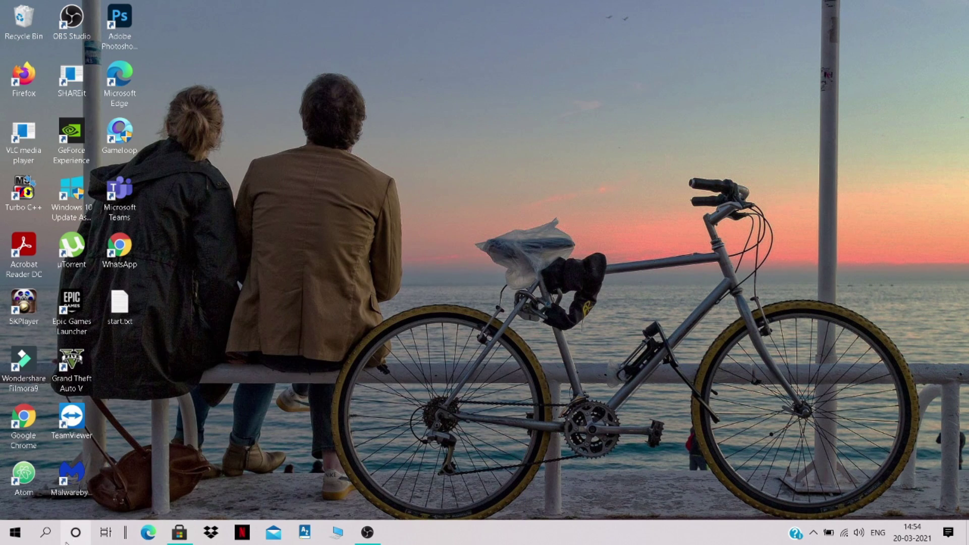
In Microsoft Store, search 'y' and open the already-installed Your Phone product page
left_click(180, 533)
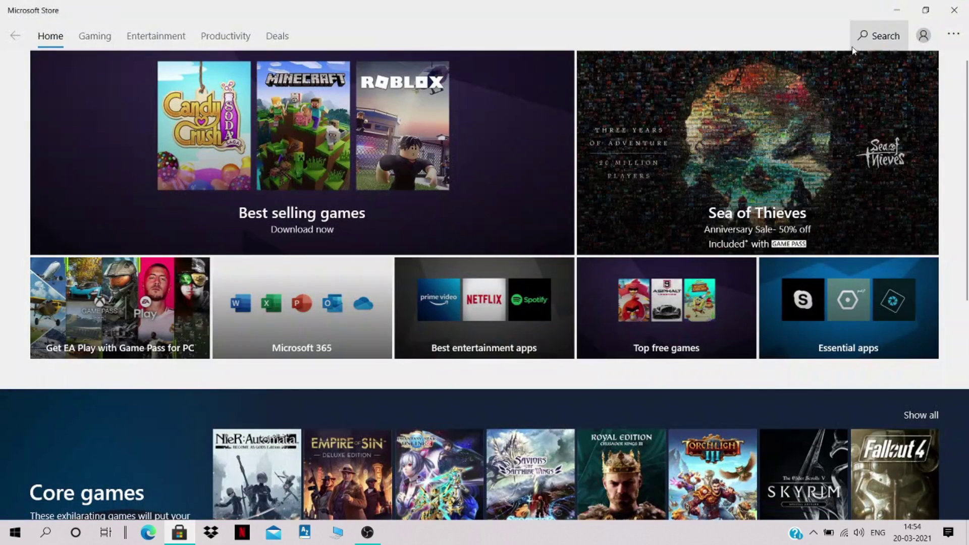
left_click(864, 27)
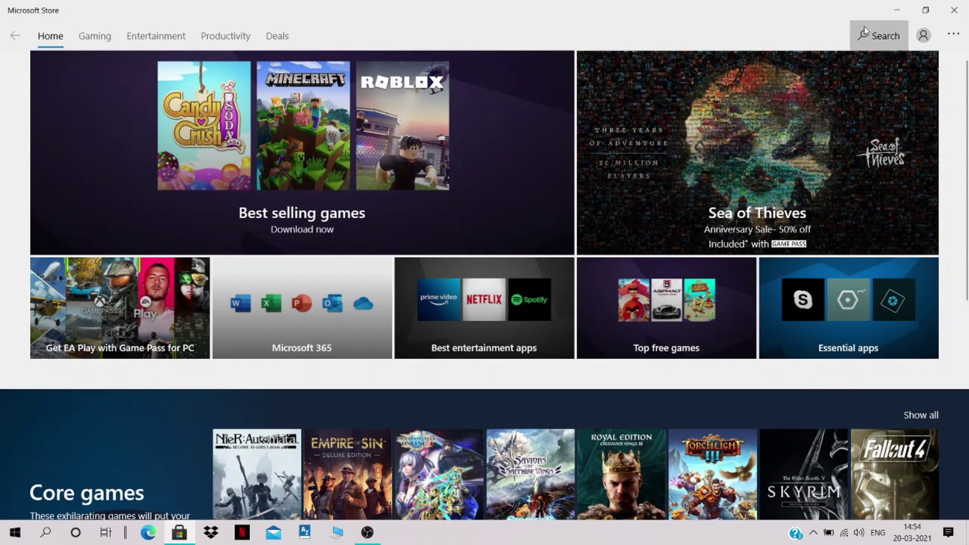
type("y")
left_click(850, 156)
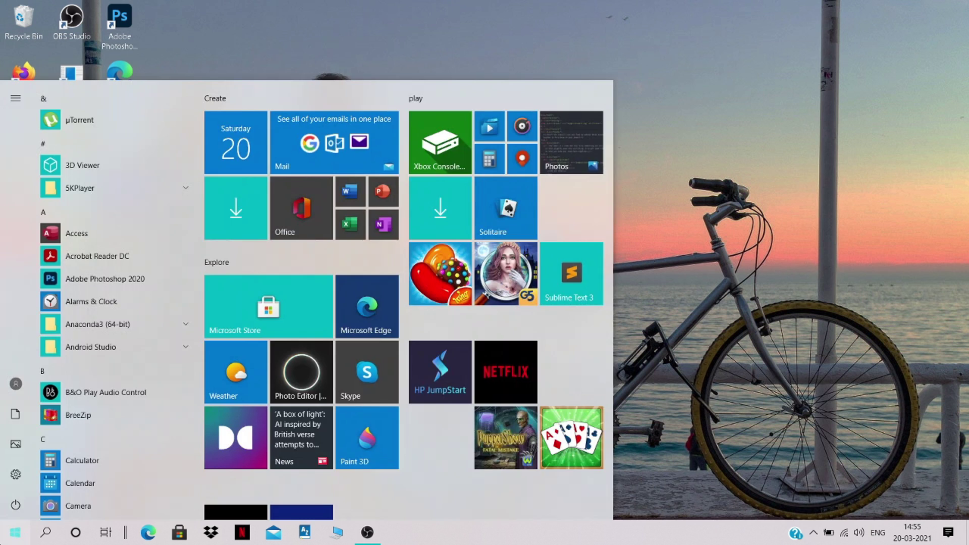
Launch Your Phone from Start search 'you', choose Android, and sign in with the existing Microsoft account
type("you")
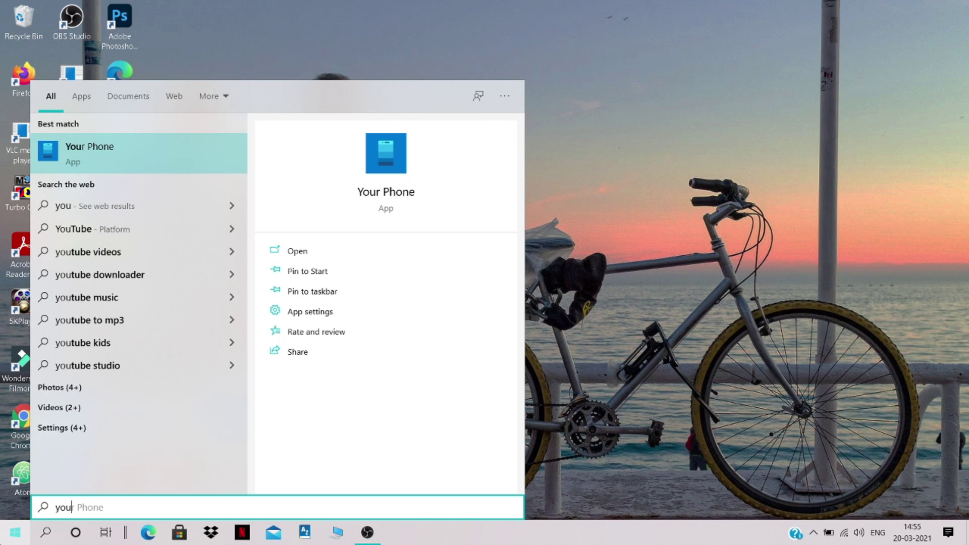
key("Return")
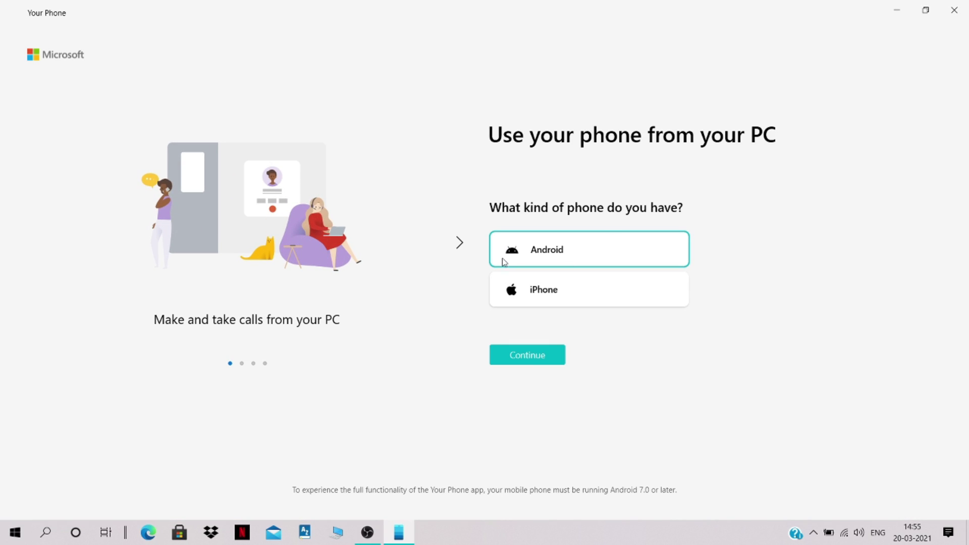
left_click(536, 357)
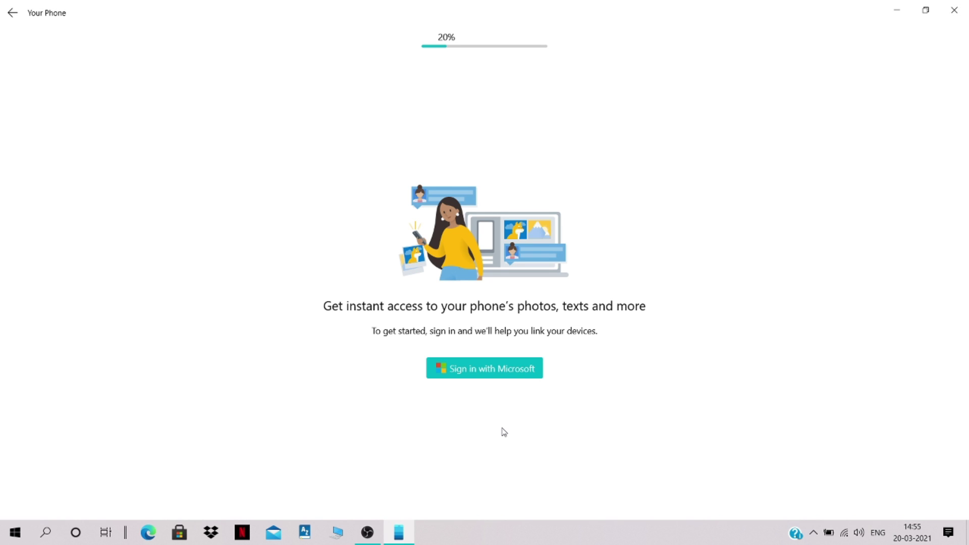
left_click(473, 368)
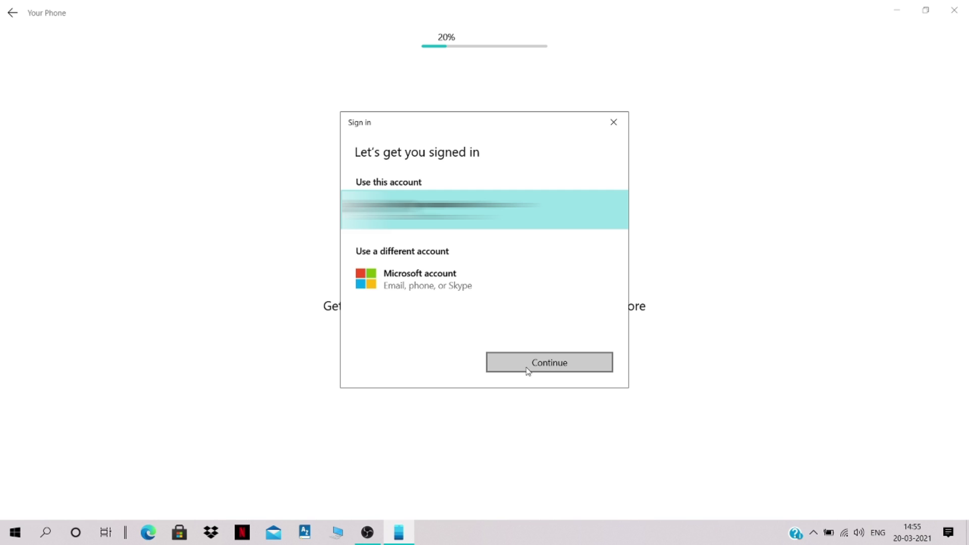
left_click(525, 368)
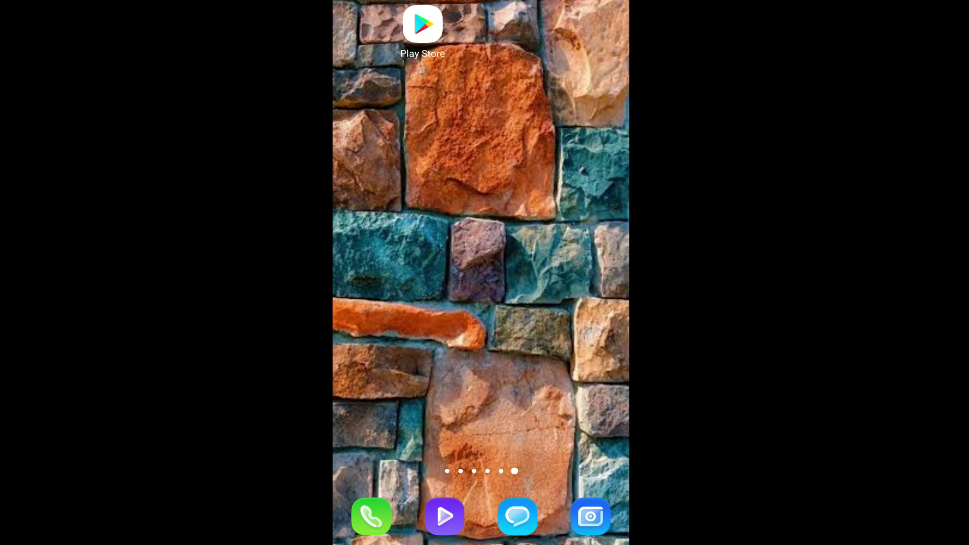
Search the Play Store for 'yoir' and install Your Phone Companion - Link to Windows
left_click(423, 24)
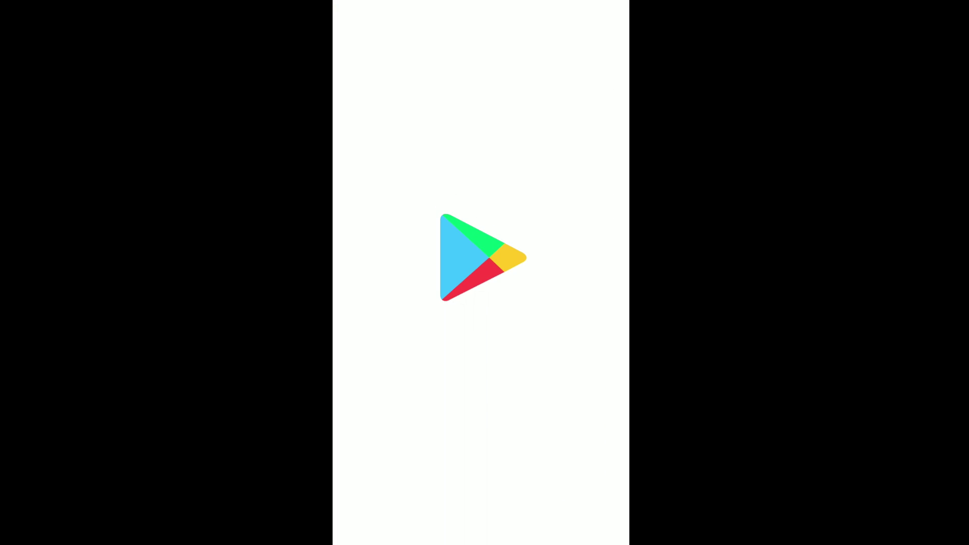
left_click(398, 23)
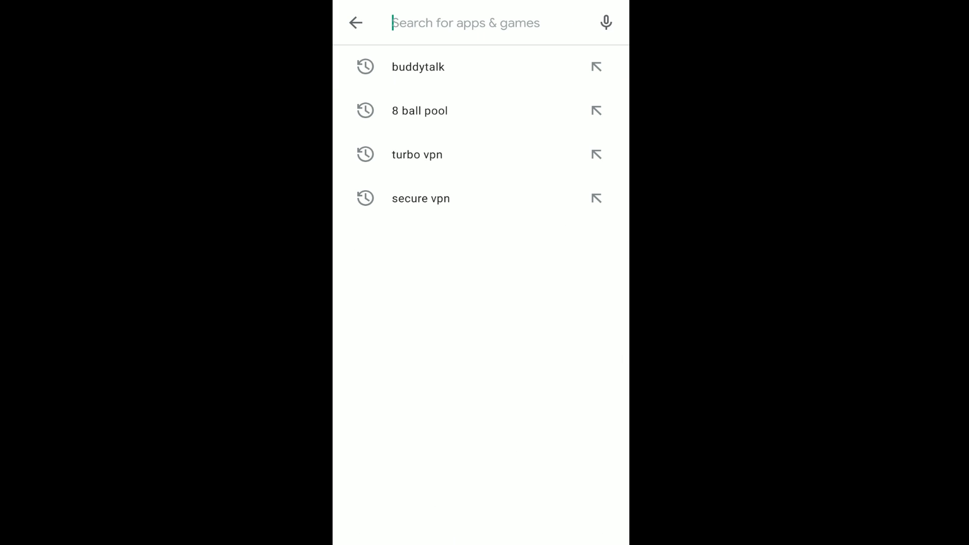
type("yoir")
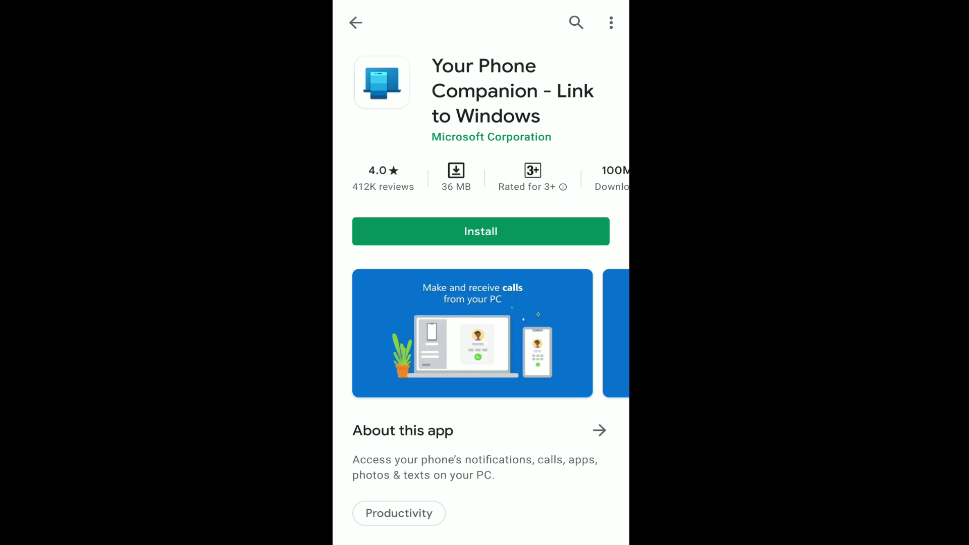
left_click(480, 231)
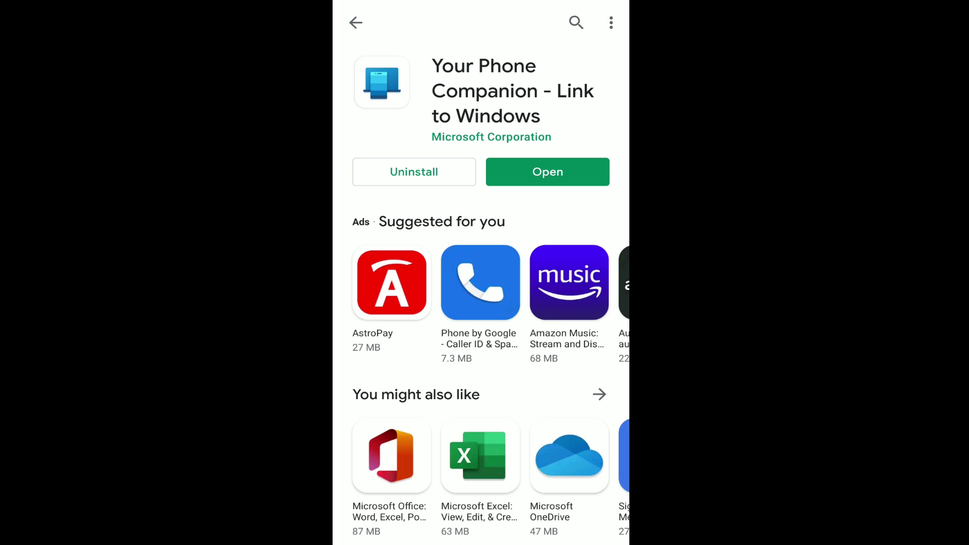
Open Your Phone Companion, sign in with Microsoft, and start its setup
left_click(548, 171)
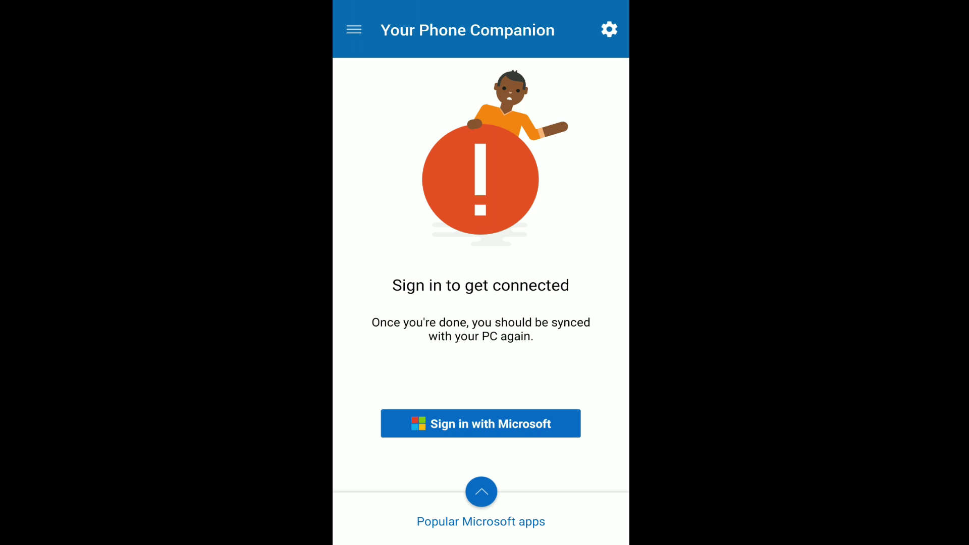
left_click(480, 424)
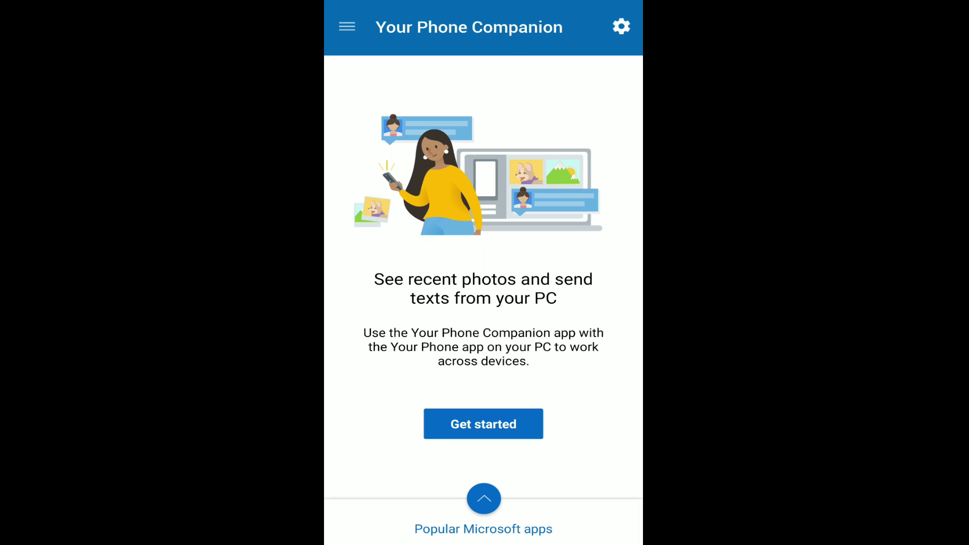
left_click(483, 424)
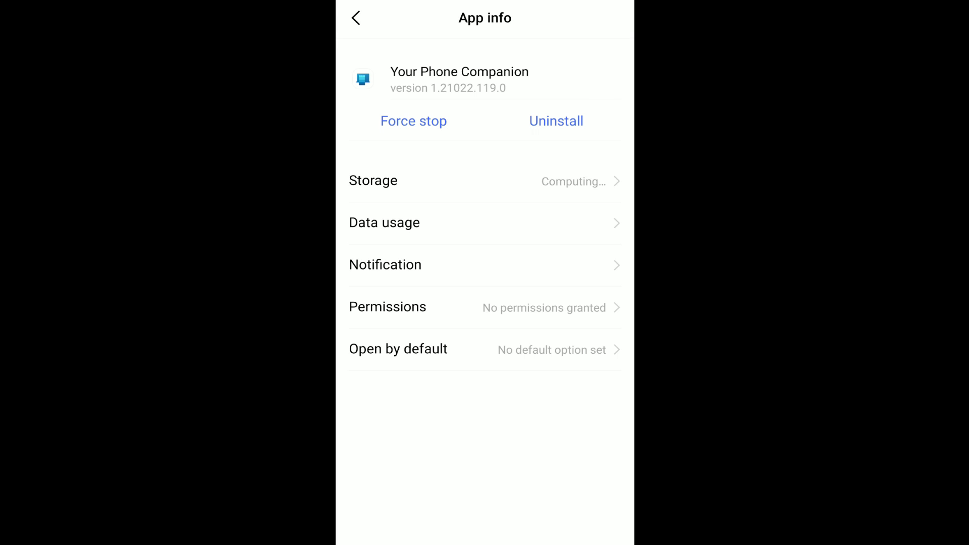
In App info Permissions, switch on Call logs, Camera, Contacts, Location, Phone, SMS and Storage
left_click(388, 307)
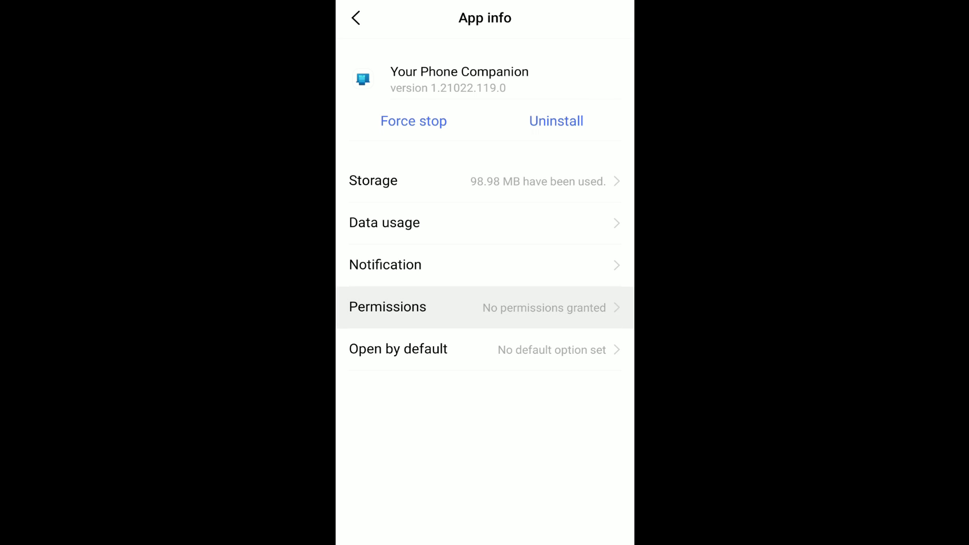
left_click(598, 108)
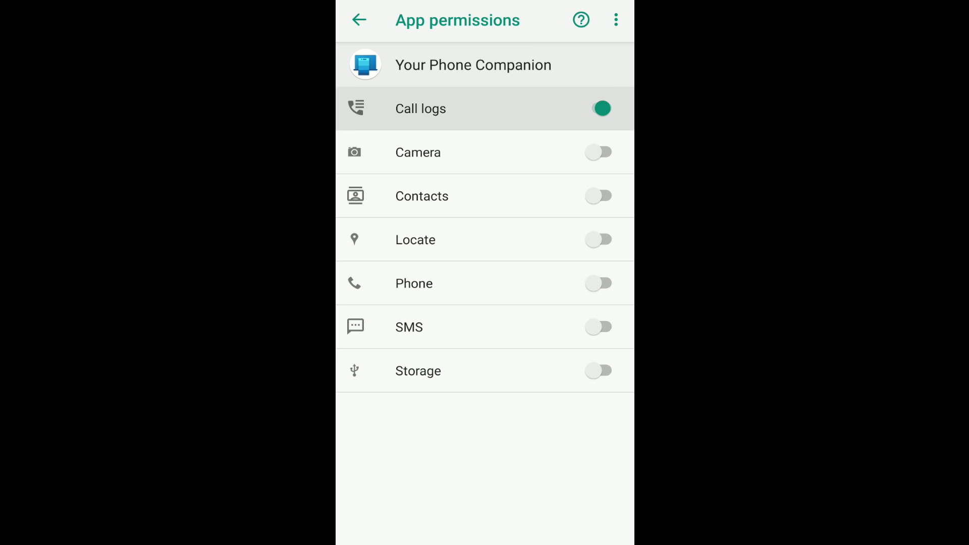
left_click(598, 152)
left_click(599, 196)
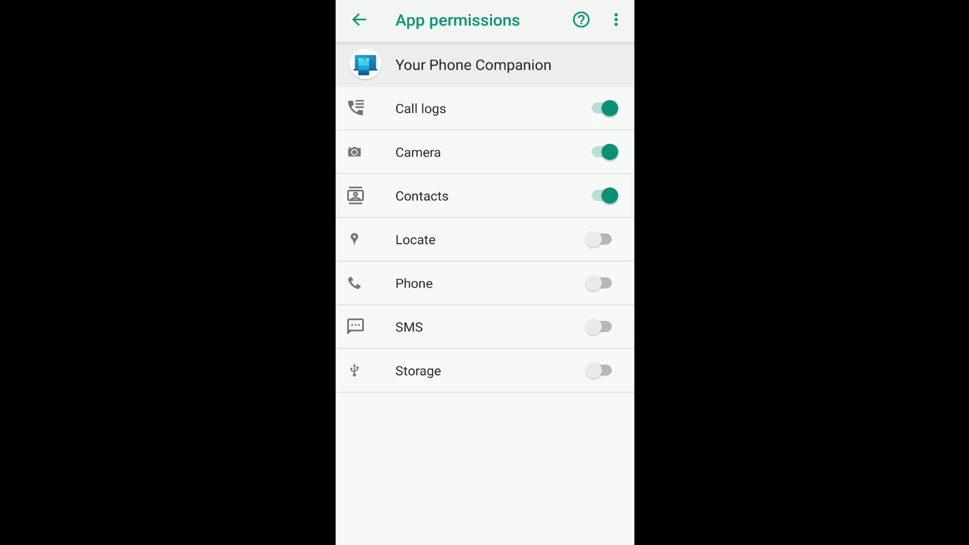
left_click(599, 239)
left_click(598, 283)
left_click(598, 326)
left_click(599, 371)
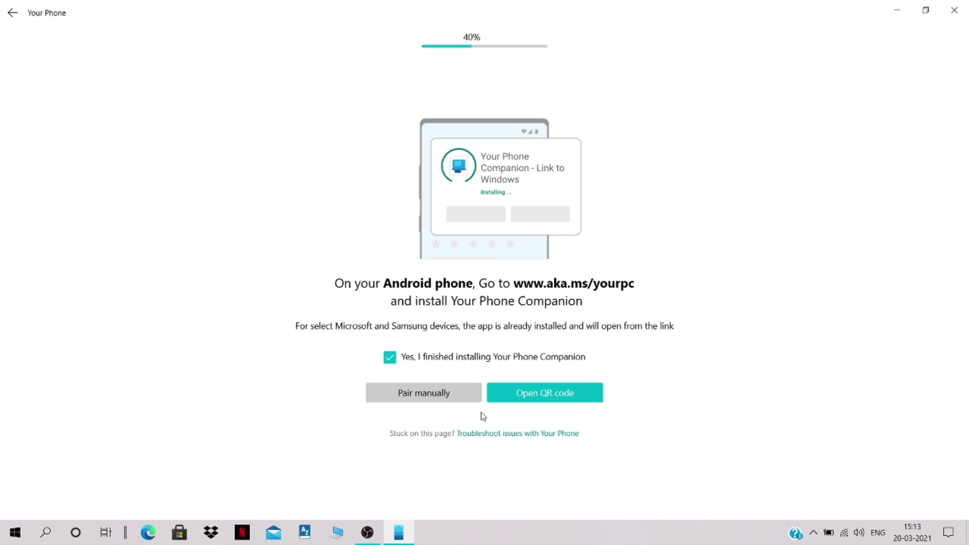
Pair the PC with the phone manually, then begin the welcome tour
left_click(456, 394)
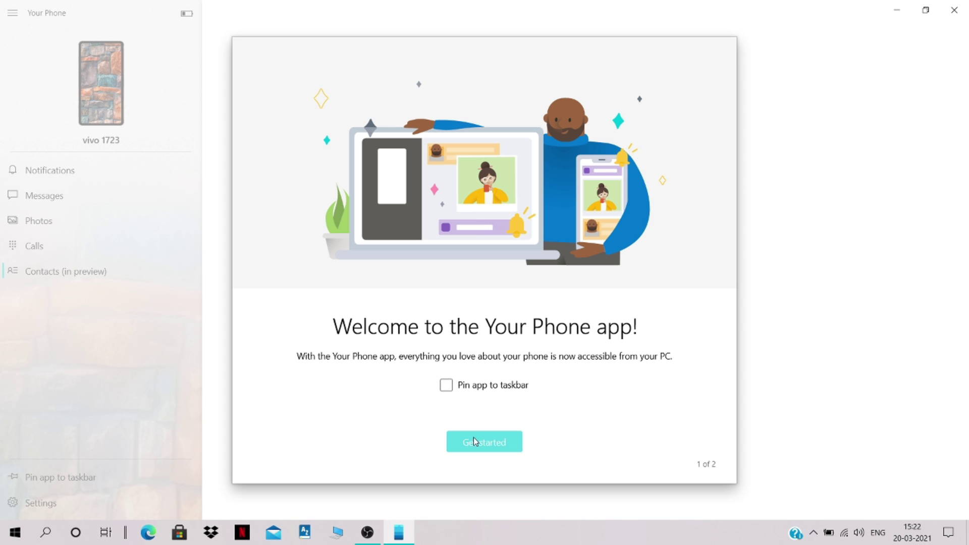
left_click(474, 437)
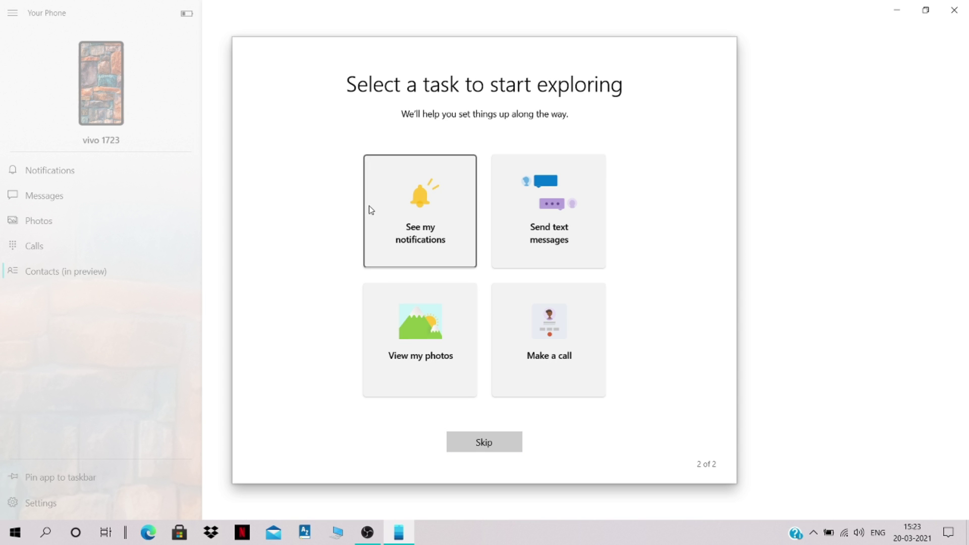
Skip the welcome tasks and grant notification access on the phone from the Notifications page
left_click(483, 442)
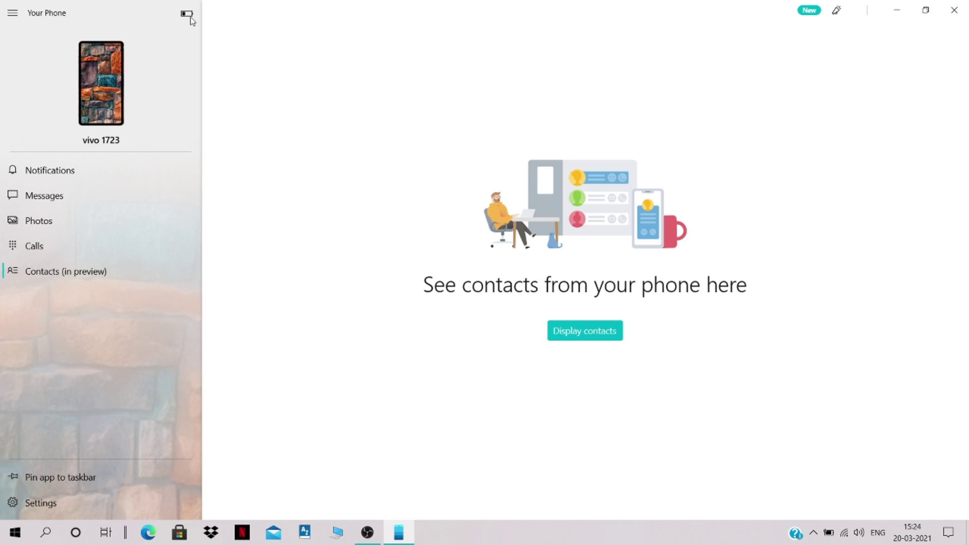
left_click(83, 170)
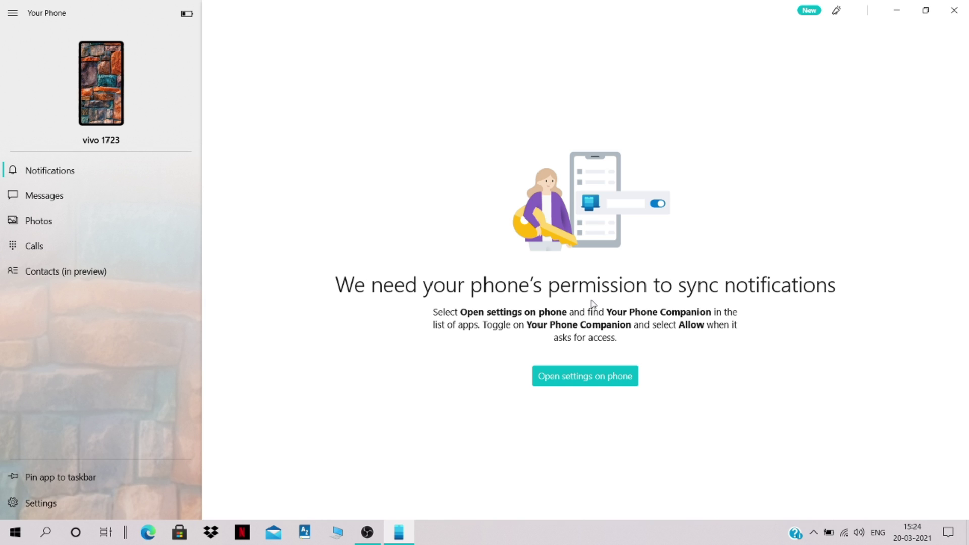
left_click(594, 382)
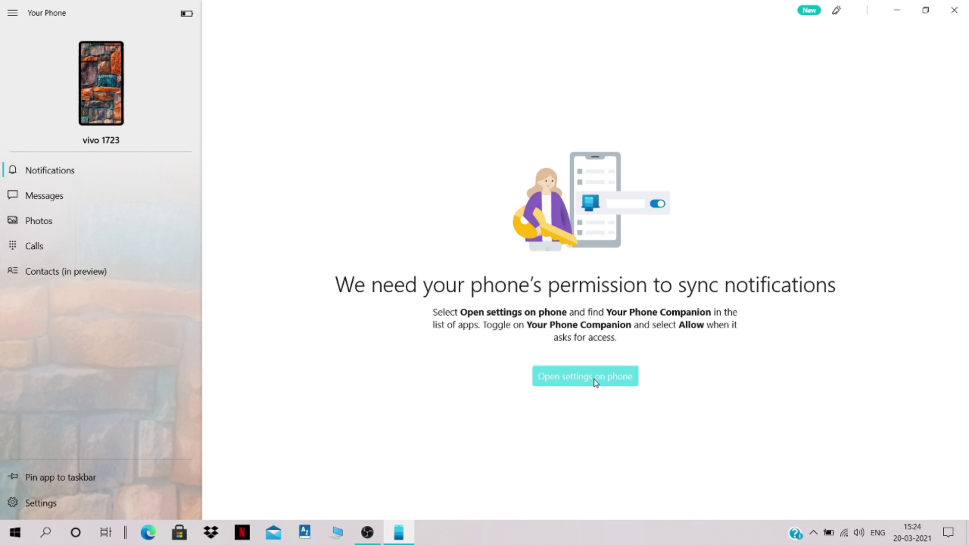
left_click(594, 382)
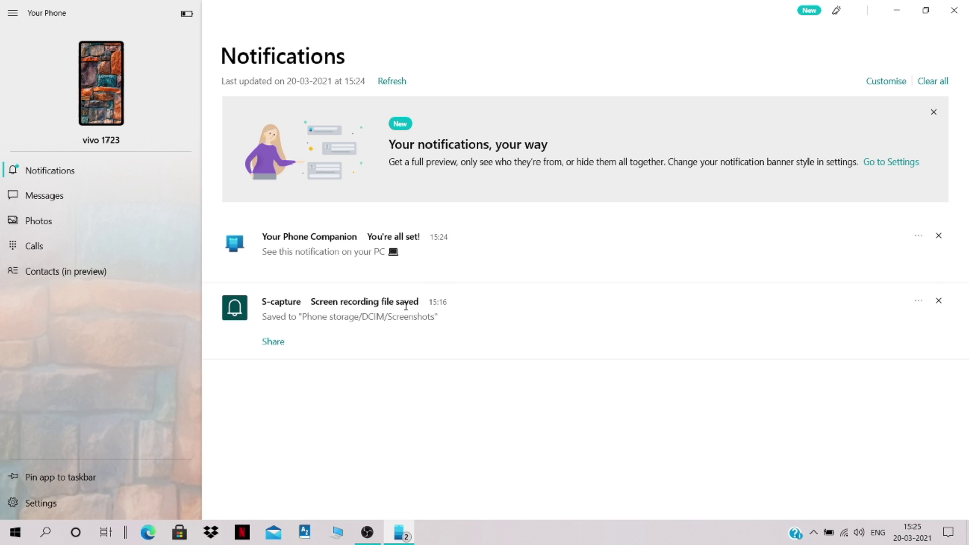
Show the Messages page listing the phone's synced SMS conversations
left_click(87, 198)
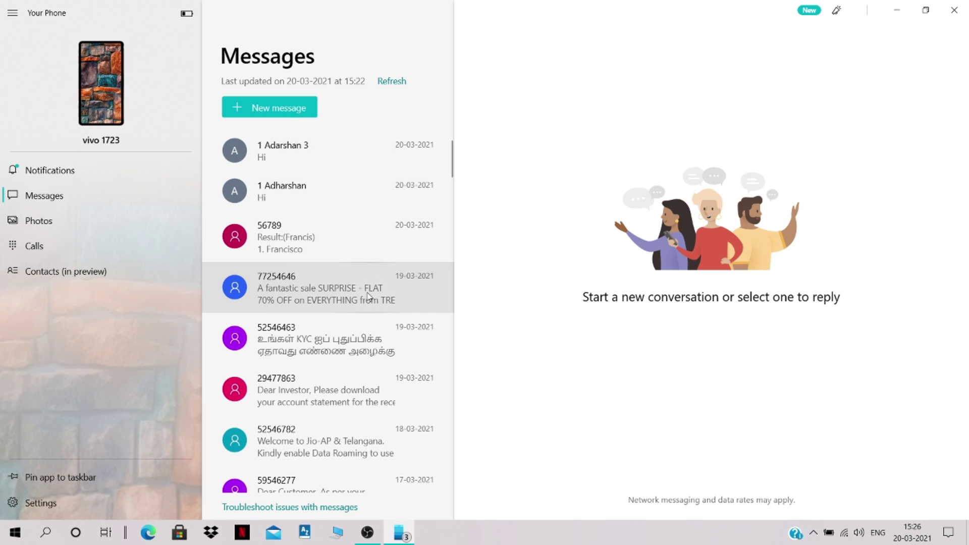
Open the sale-offers conversation, start then abandon a new message, and show the synced Photos
left_click(368, 296)
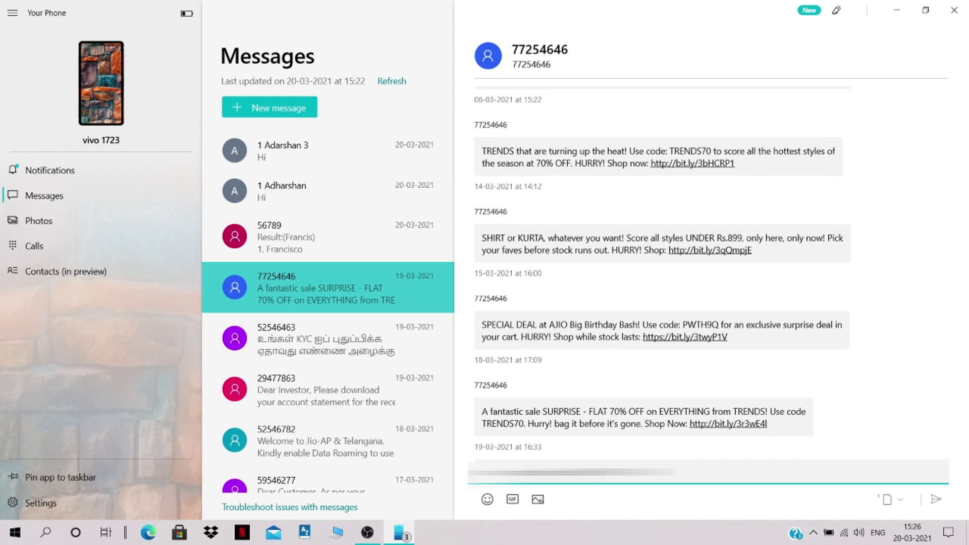
left_click(291, 108)
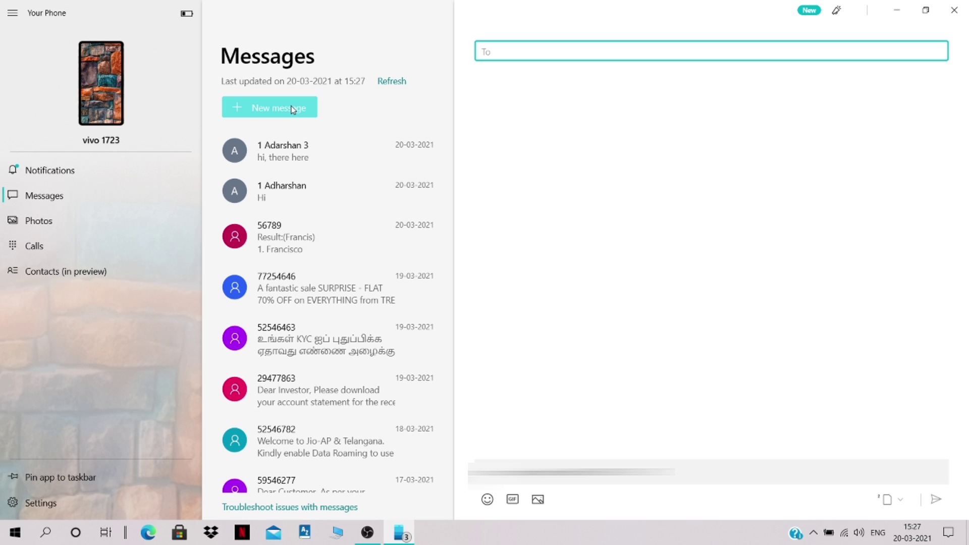
left_click(384, 119)
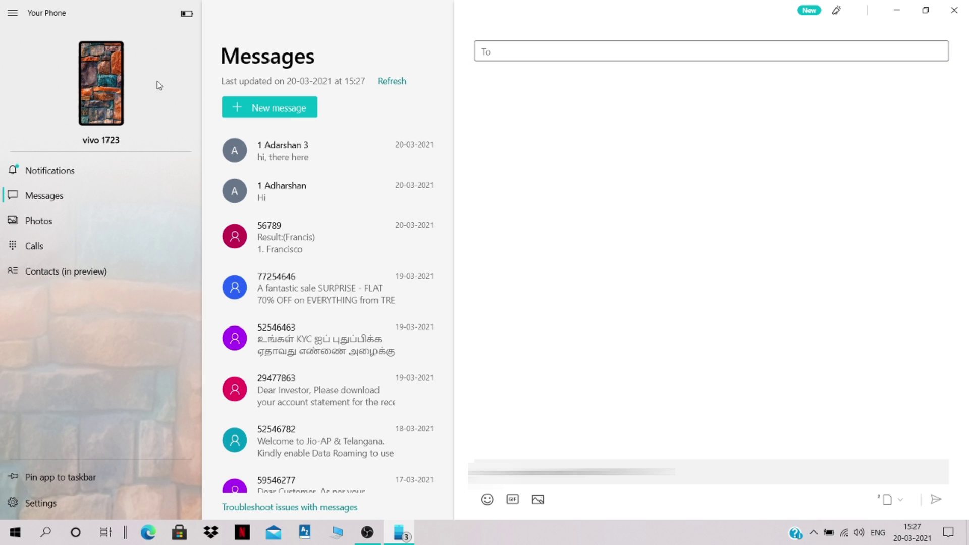
left_click(59, 228)
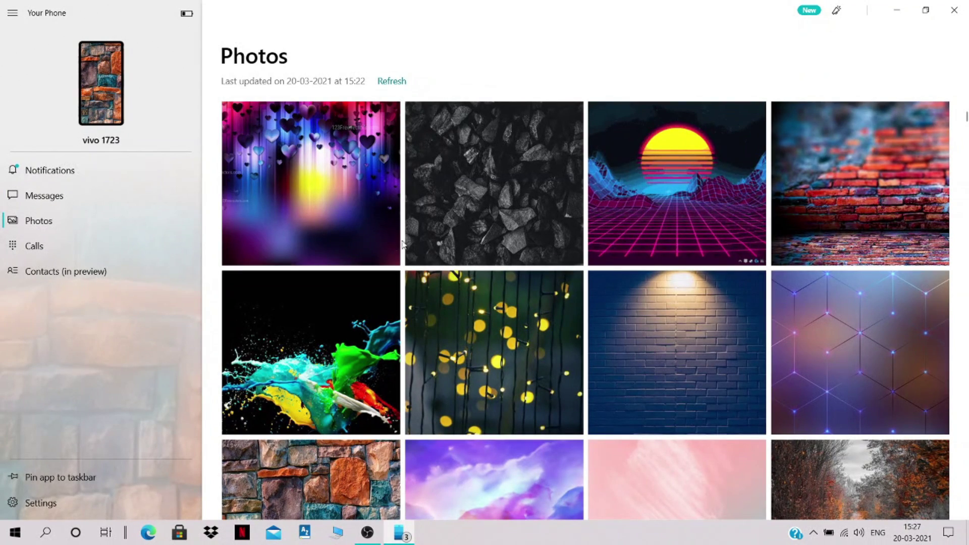
Open the first hearts photo in the full-size viewer, then go to the Calls page
scroll(399, 265, "down", 2)
scroll(398, 265, "up", 2)
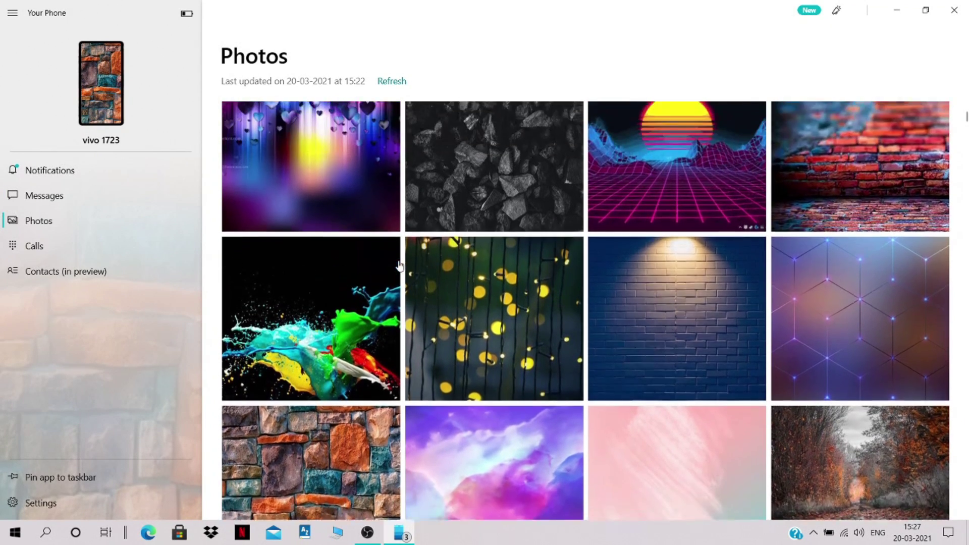
left_click(376, 168)
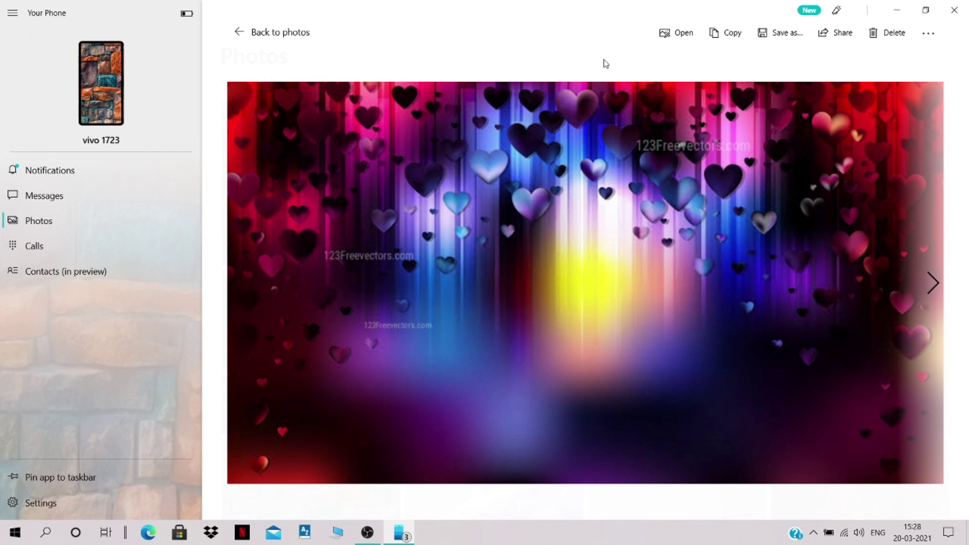
left_click(102, 242)
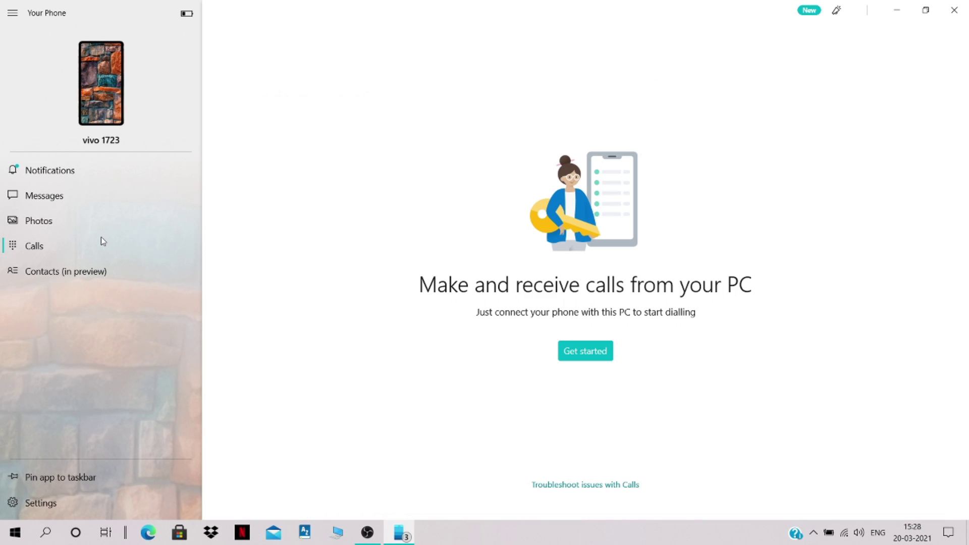
Pair the PC and phone over Bluetooth and allow the phone to share its call history
left_click(591, 357)
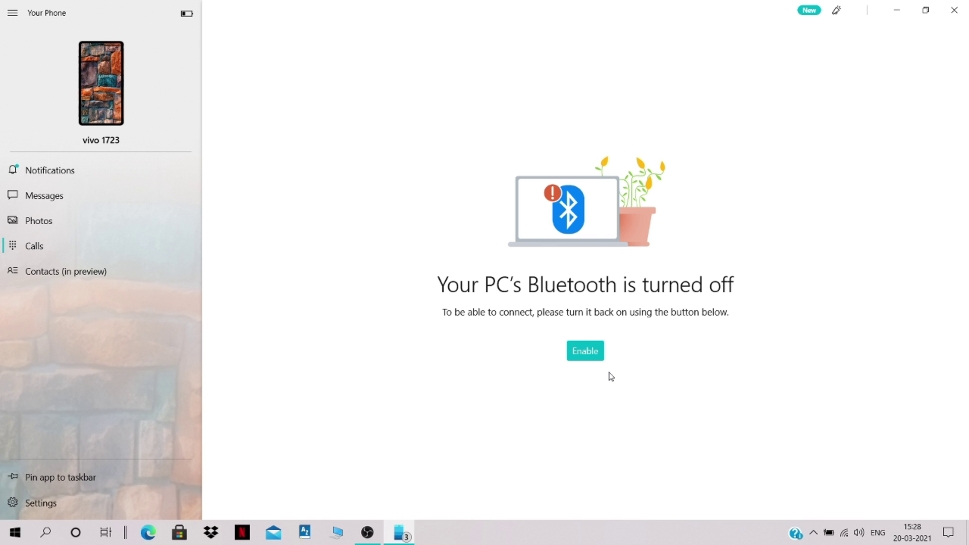
left_click(584, 351)
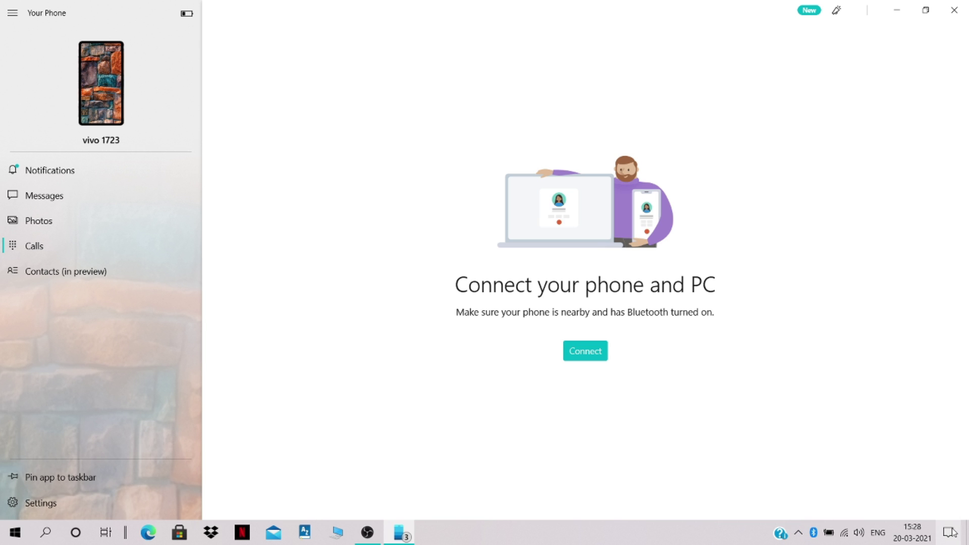
left_click(951, 530)
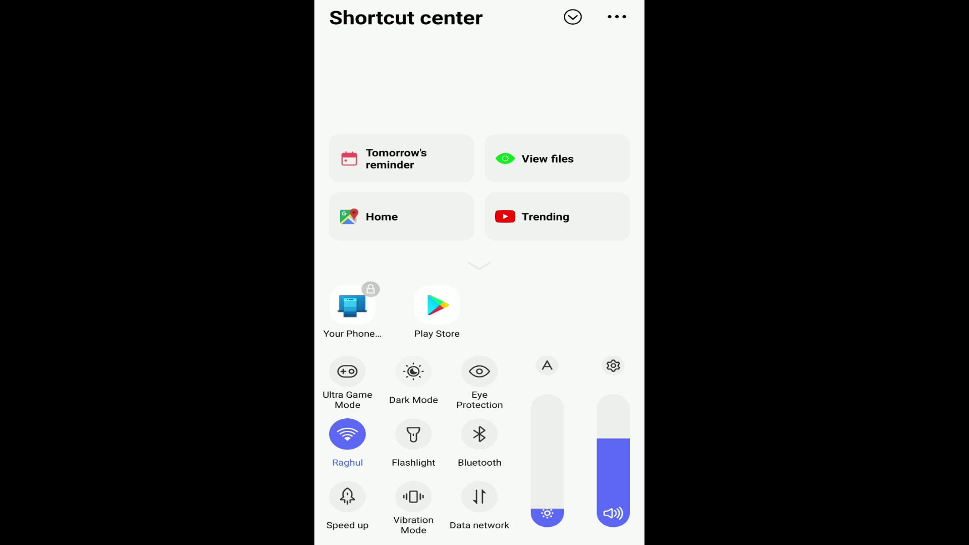
left_click(479, 434)
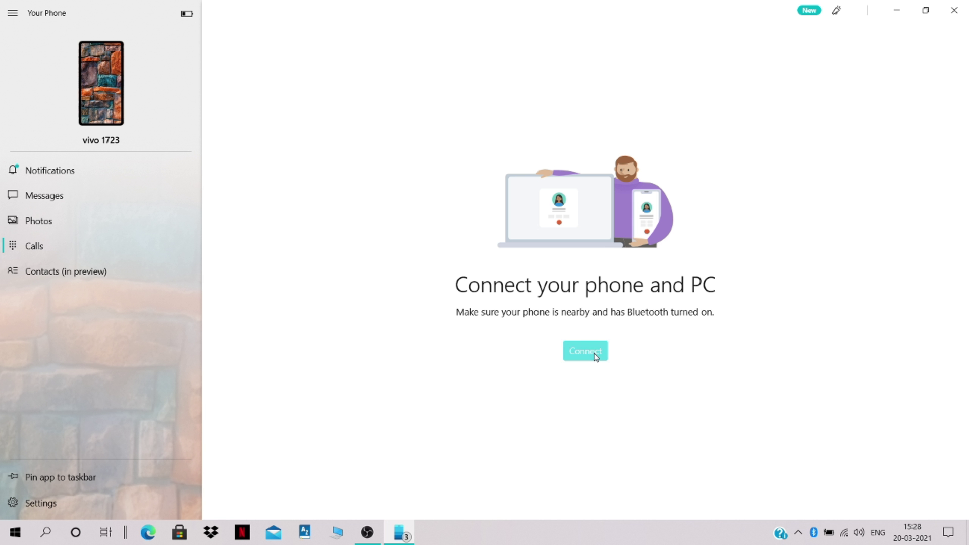
left_click(594, 355)
left_click(472, 386)
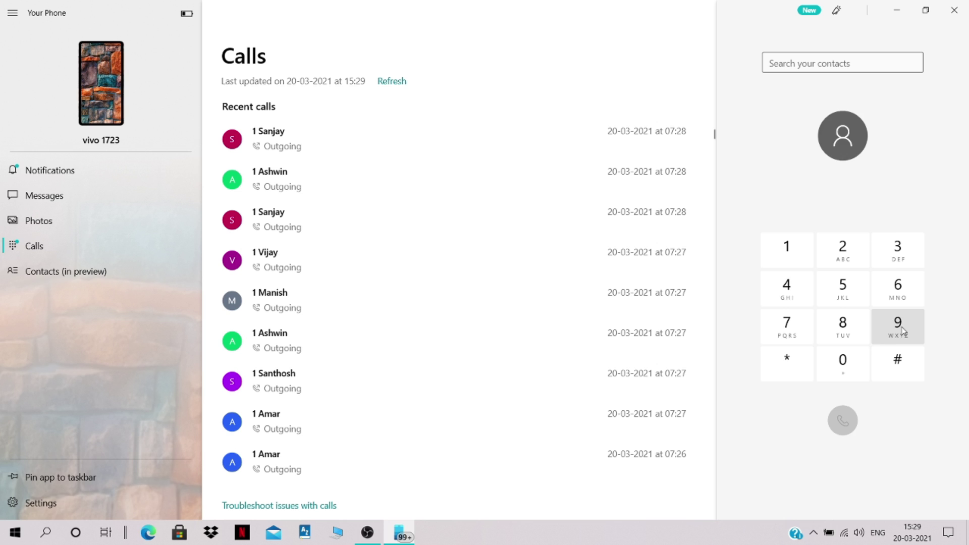
Dial 123 and the remaining digits to match General Inform, then place the call
type("123")
left_click(777, 288)
left_click(832, 285)
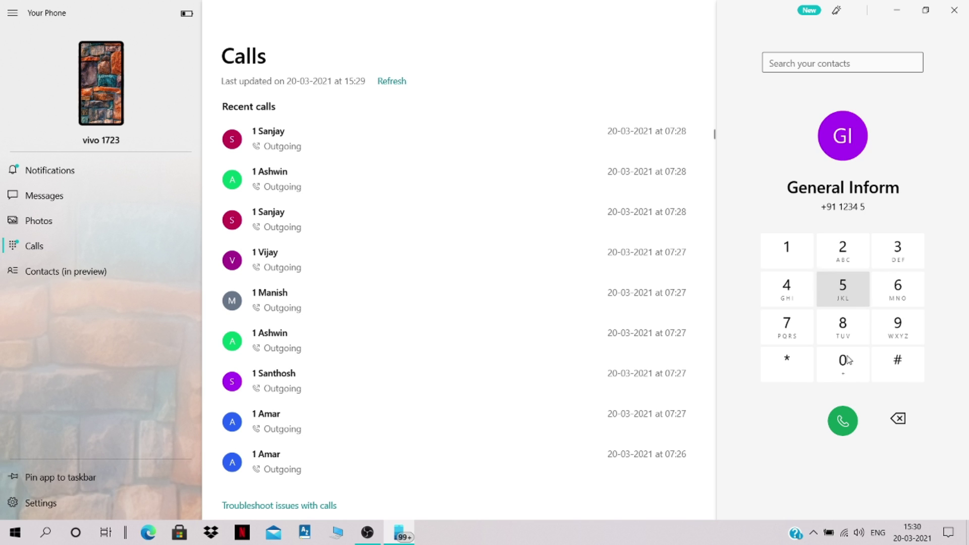
left_click(850, 427)
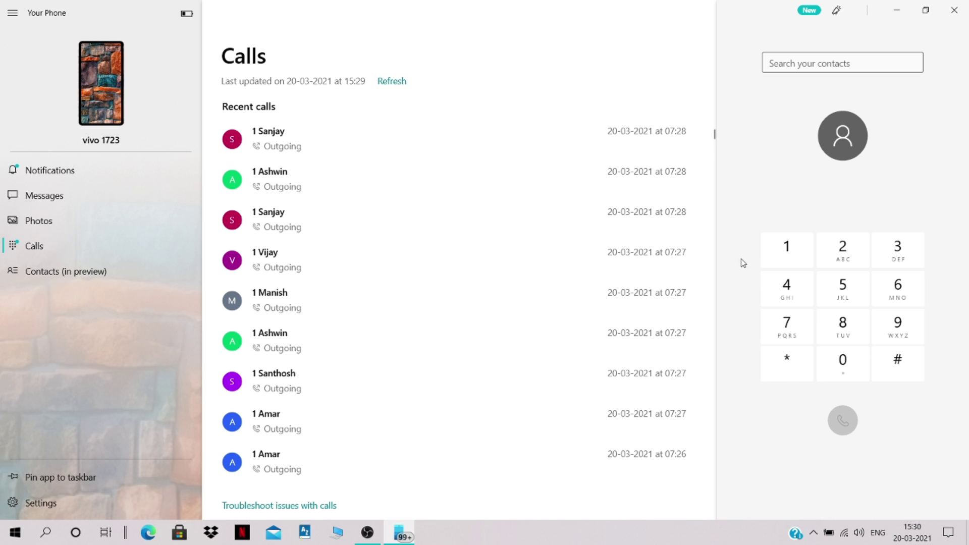
key("super")
Search 'bluet' and run the Bluetooth troubleshooter to fix the radio, then close it
type("b")
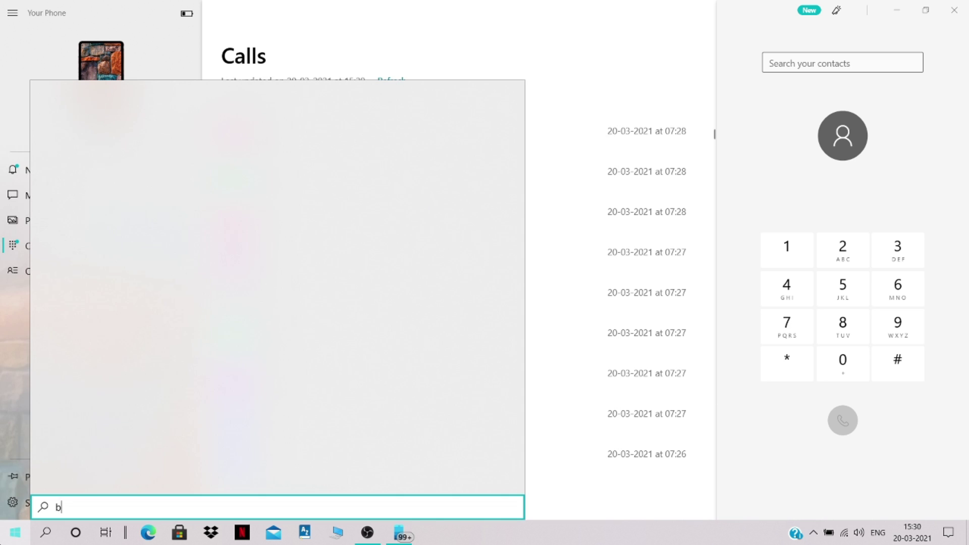
type("luet")
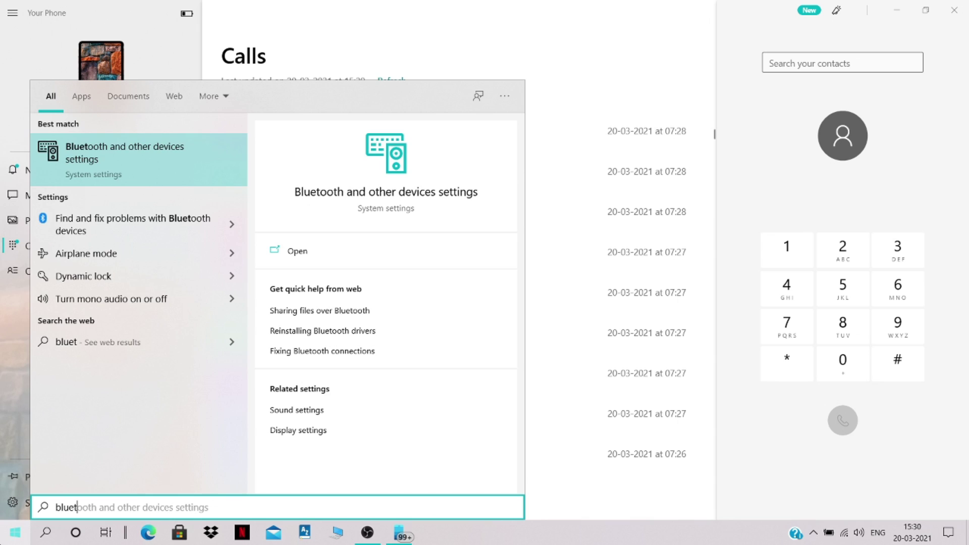
key("Down")
key("Return")
left_click(591, 389)
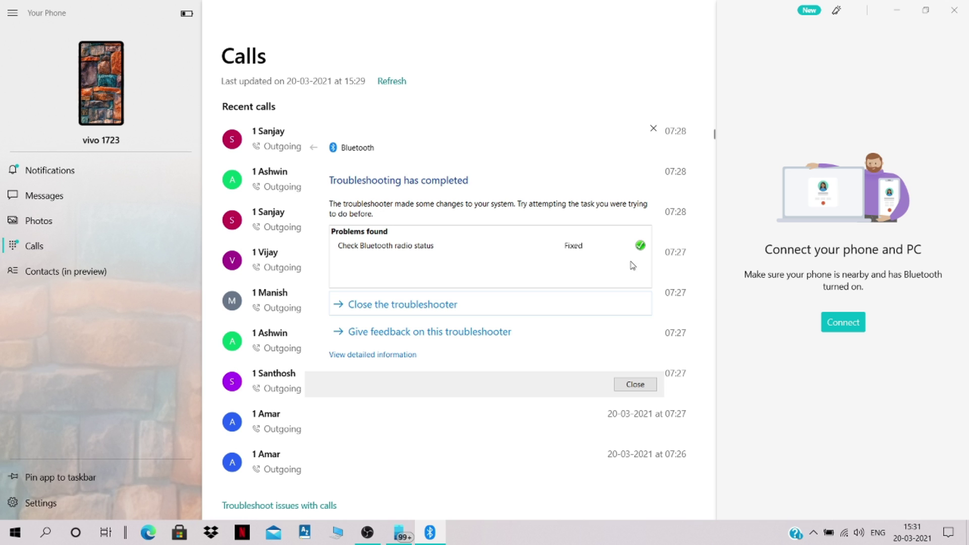
left_click(635, 385)
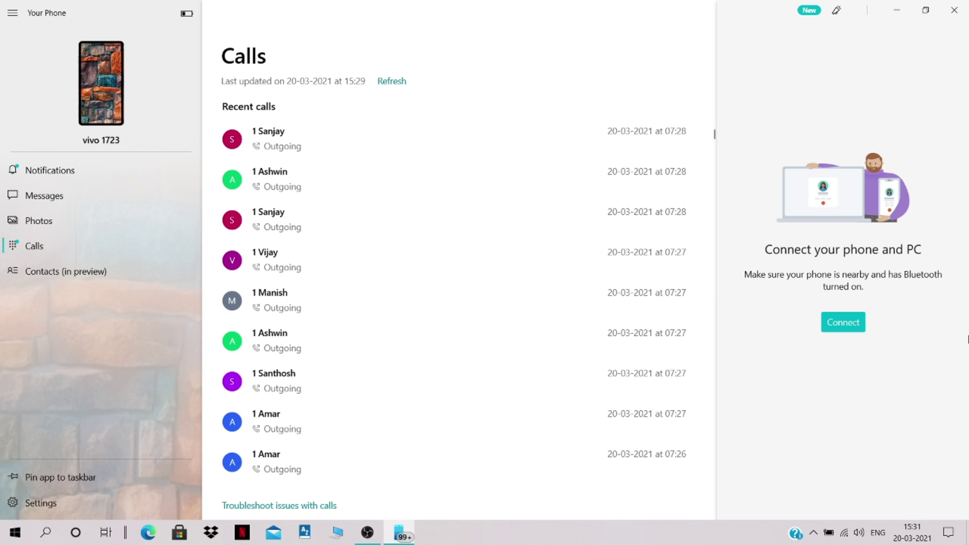
left_click(857, 322)
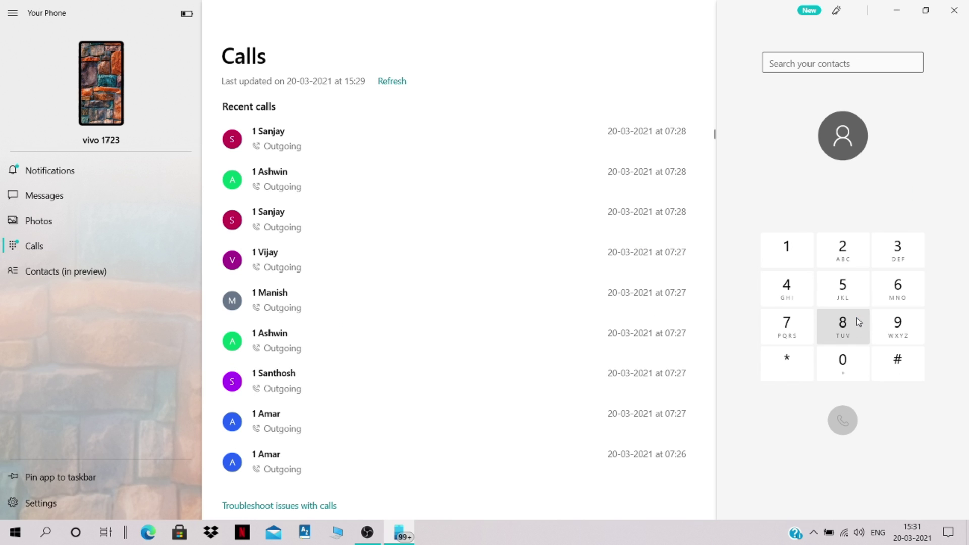
Dial 1, 2, 3 to match General Inform, call it, and expand the call banner
left_click(792, 252)
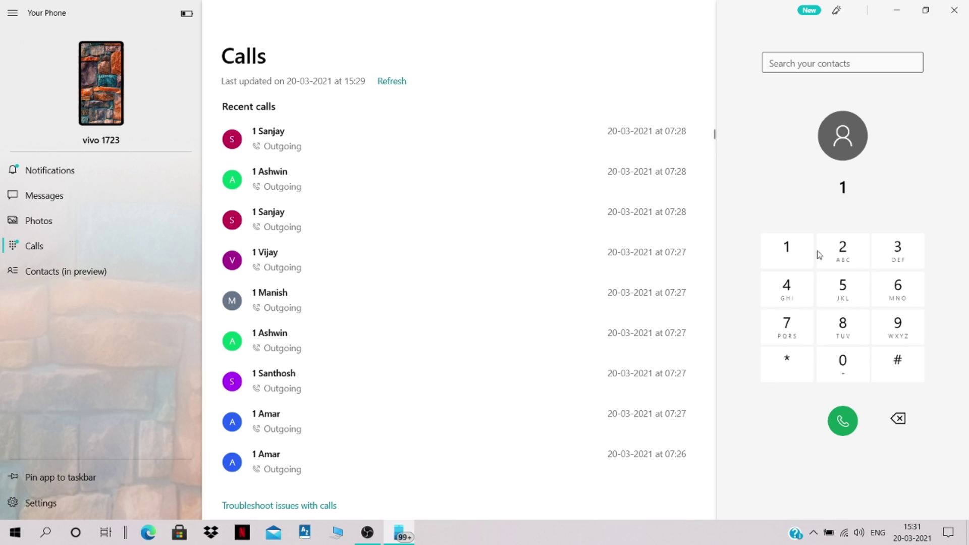
left_click(838, 249)
left_click(896, 250)
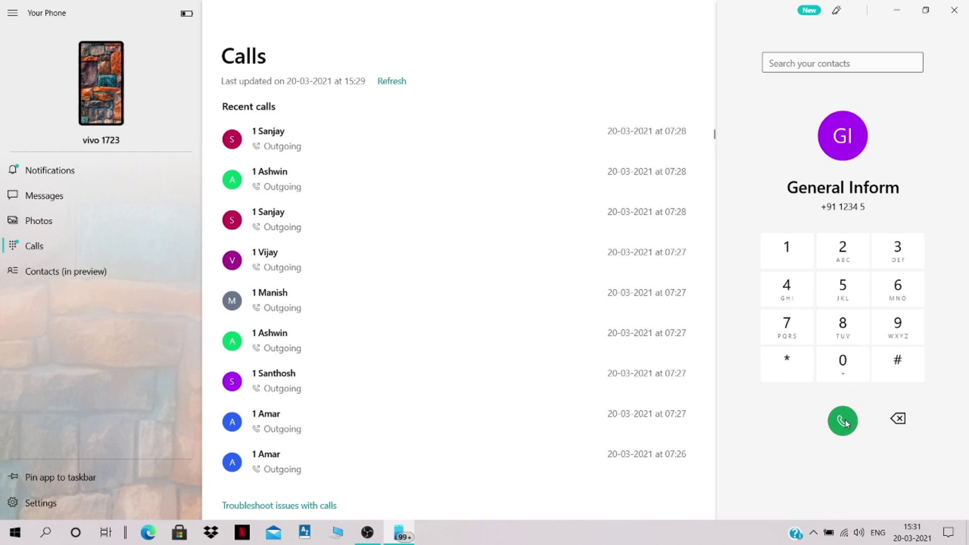
left_click(842, 421)
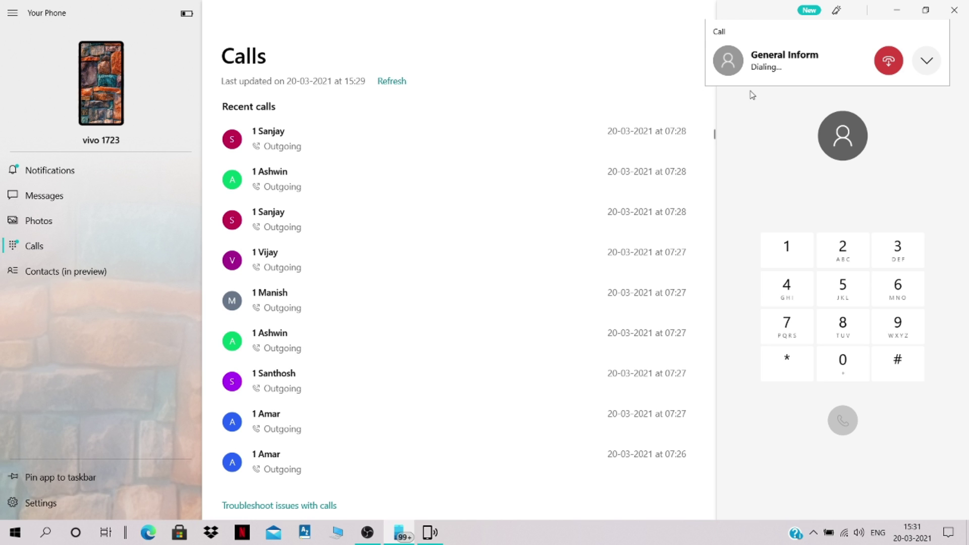
left_click(926, 61)
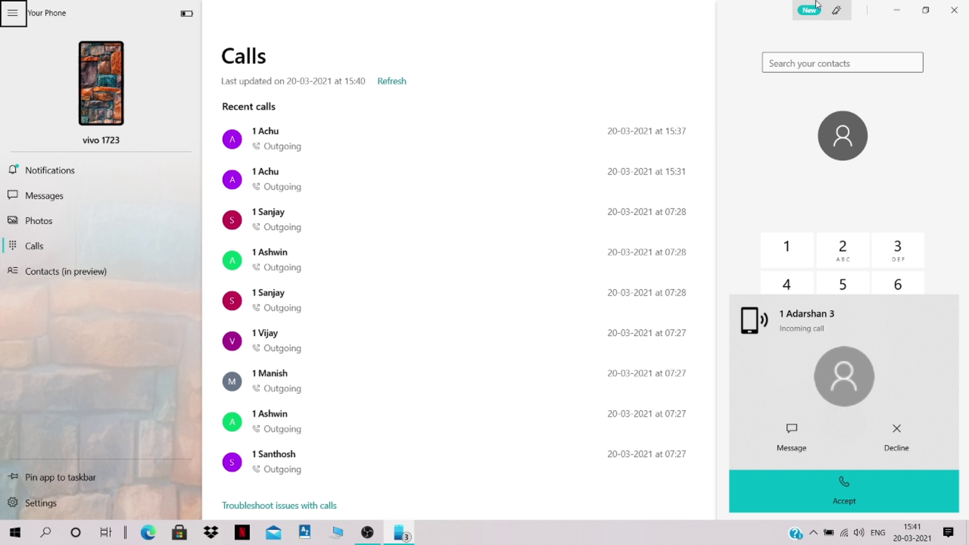
Decline the incoming call and reopen Calls from the missed-call notification in Action Center
left_click(954, 10)
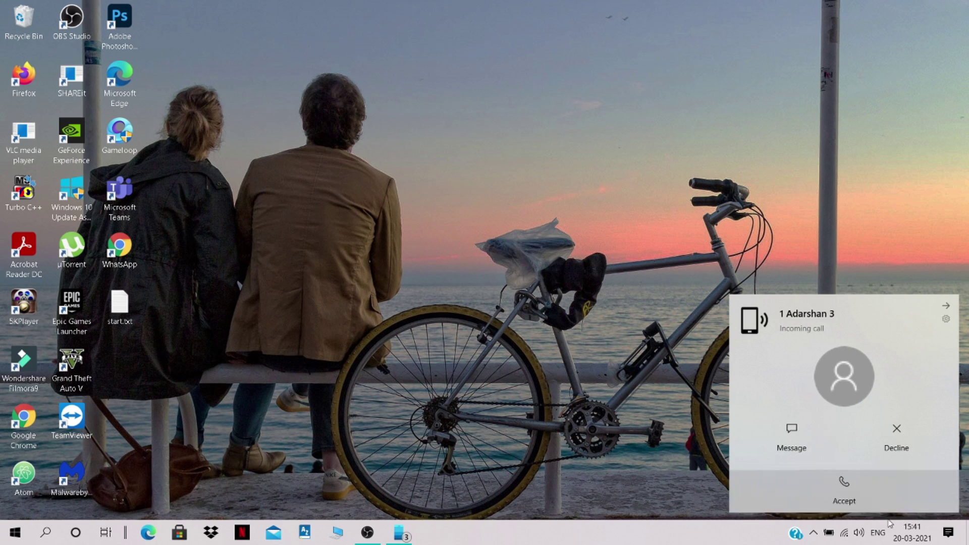
left_click(846, 448)
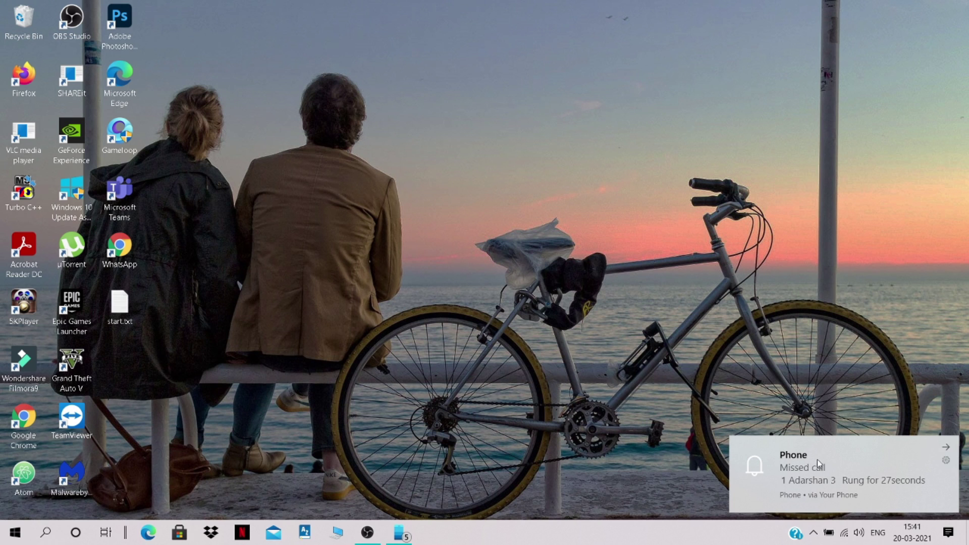
left_click(945, 531)
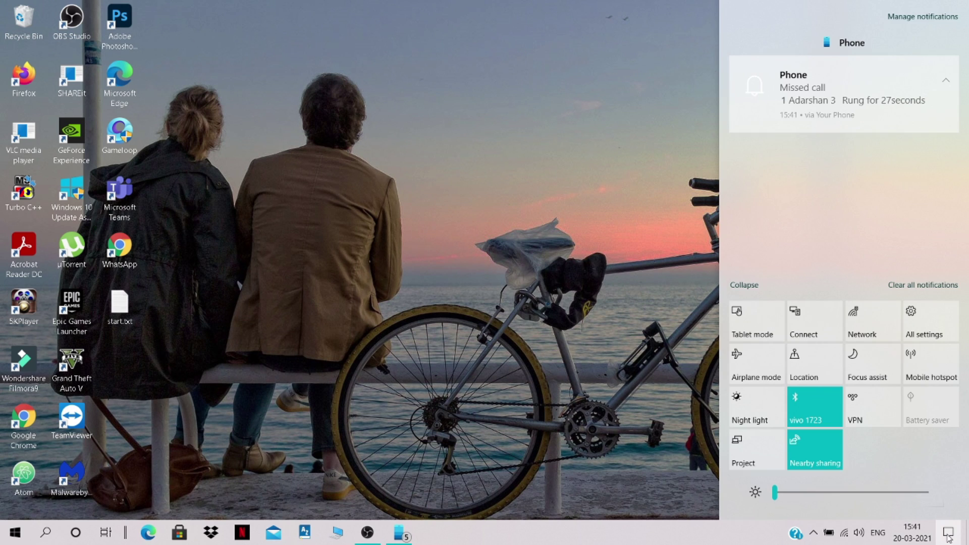
left_click(948, 111)
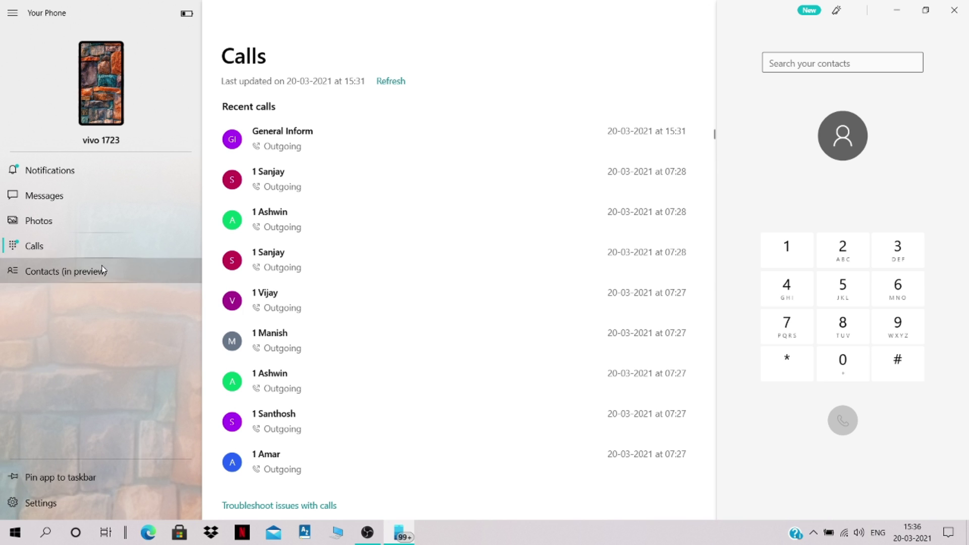
Load the phone's contacts in Your Phone and open the first contact
left_click(65, 271)
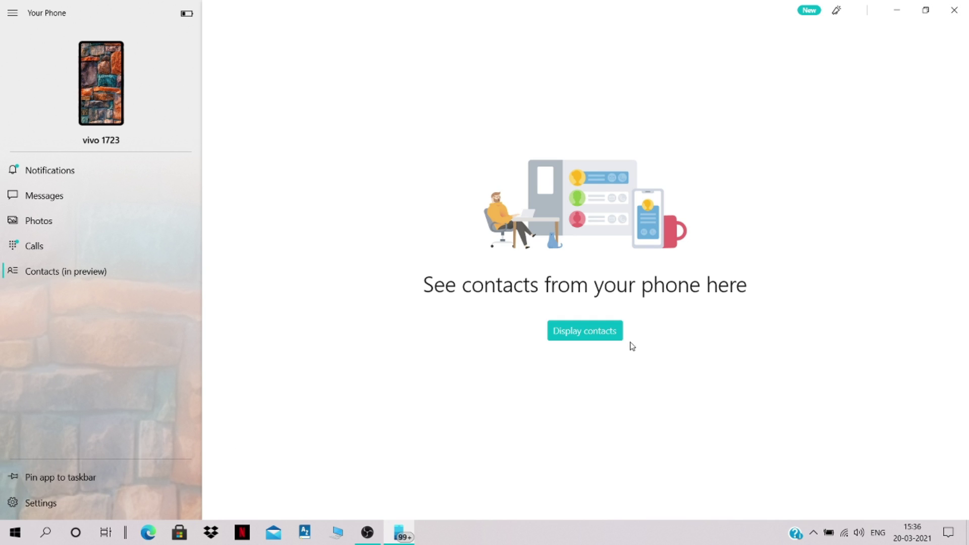
left_click(585, 332)
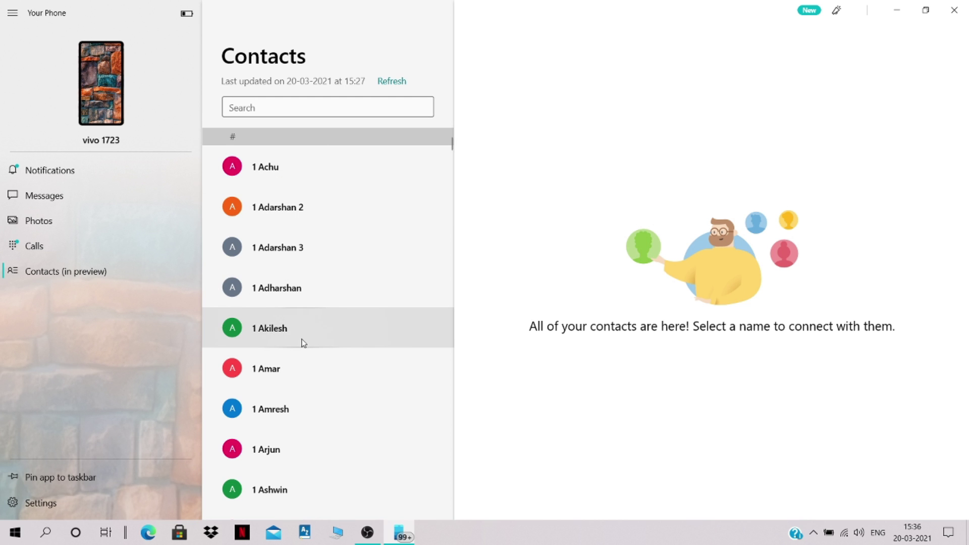
left_click(319, 166)
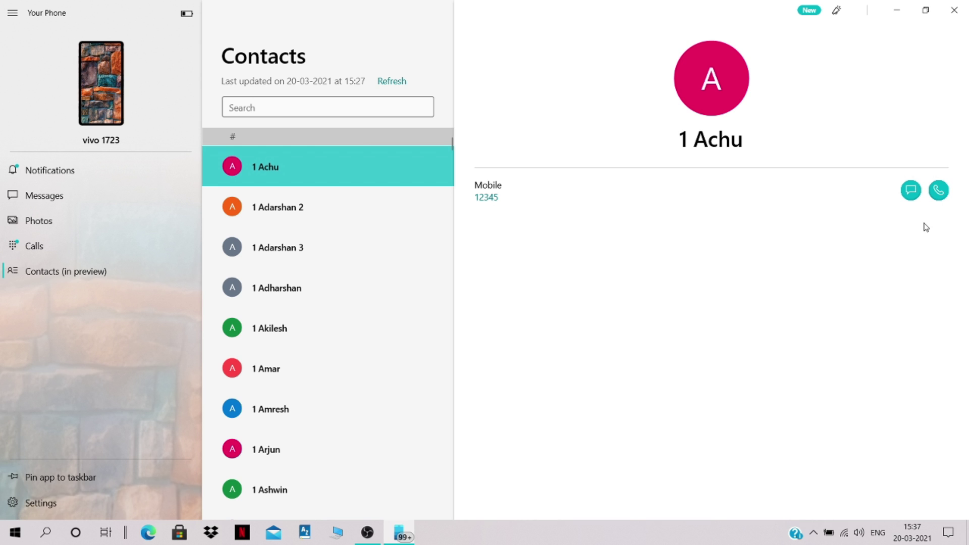
Call the first contact, hang up, and dismiss the finished call popup
left_click(936, 192)
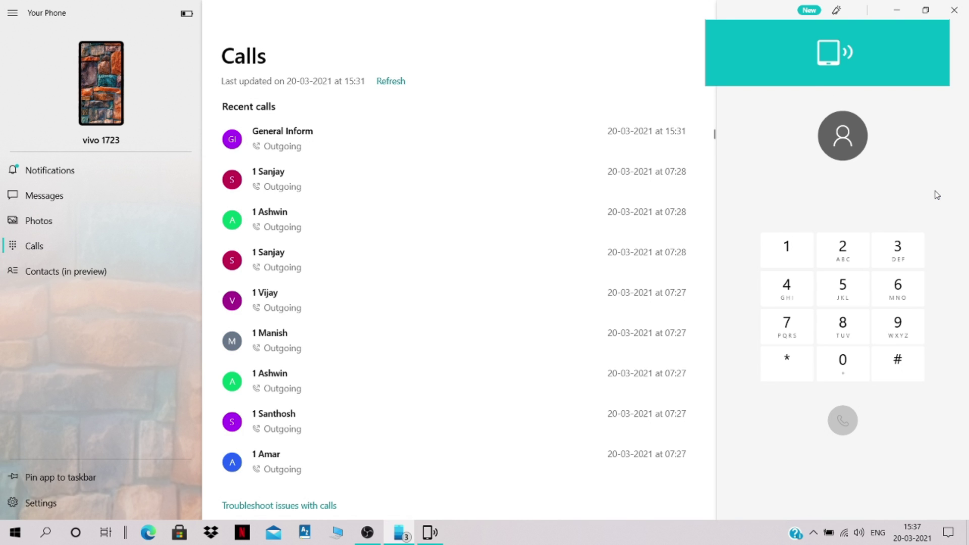
left_click(888, 68)
left_click(59, 250)
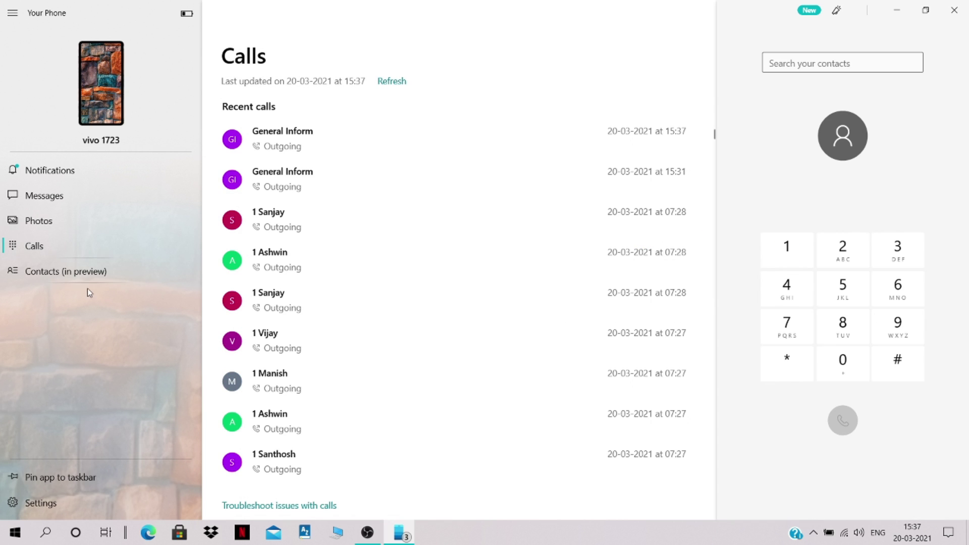